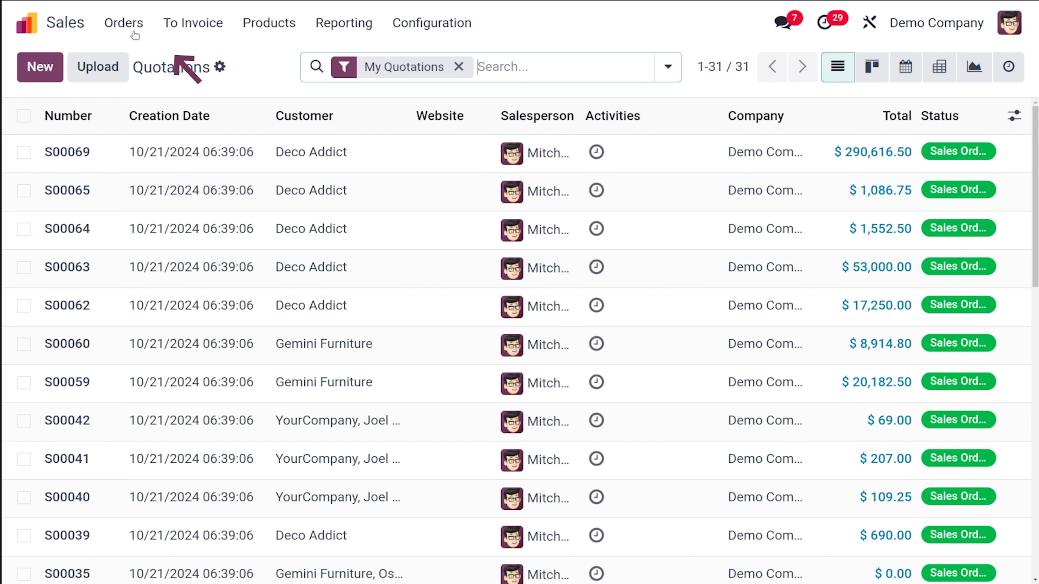
Open the customers list and start a new customer record.
{"action": "left_click", "coordinate": [131, 32]}
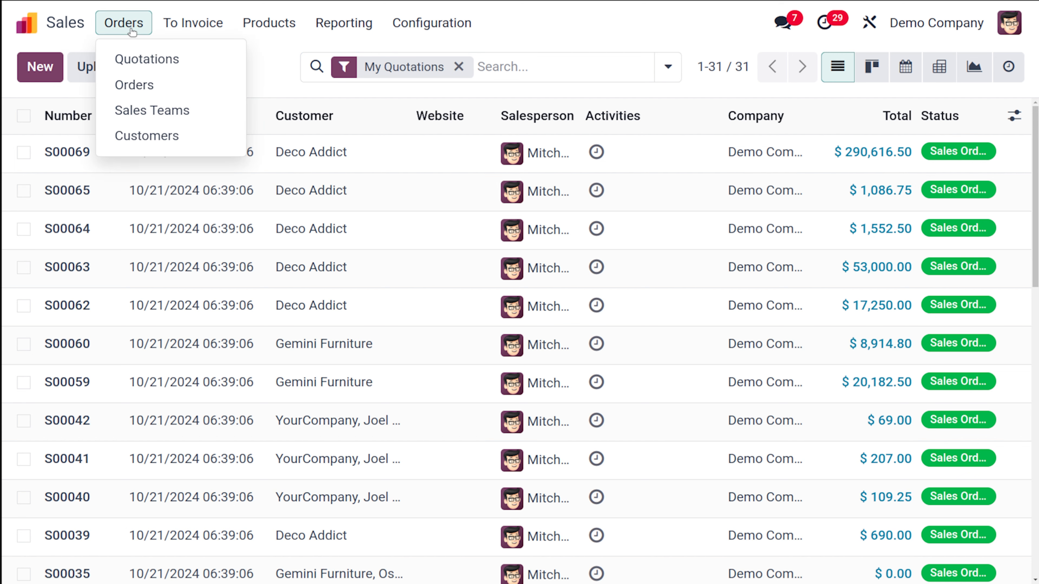
{"action": "left_click", "coordinate": [151, 137]}
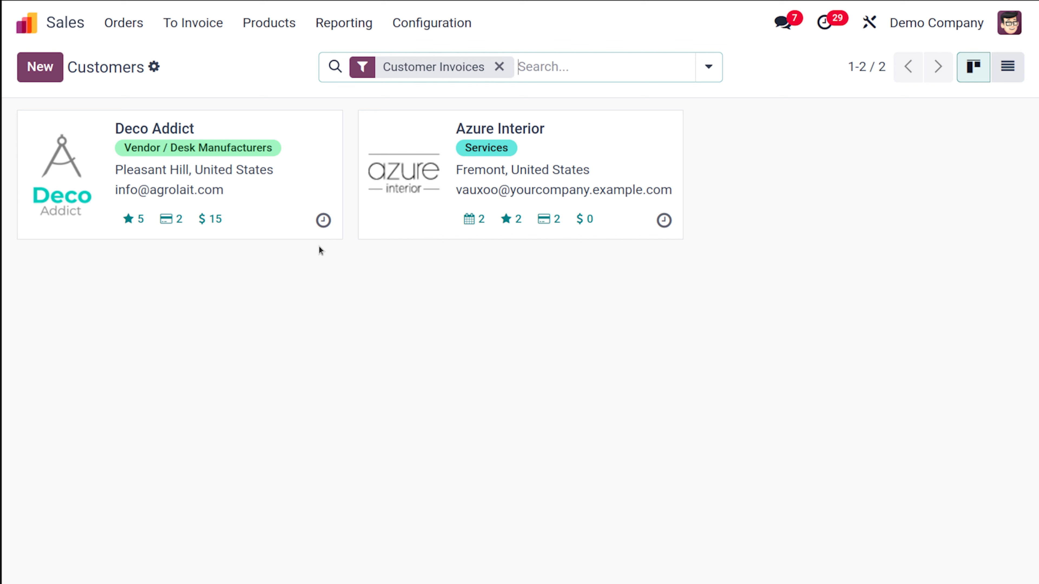
{"action": "left_click", "coordinate": [49, 77]}
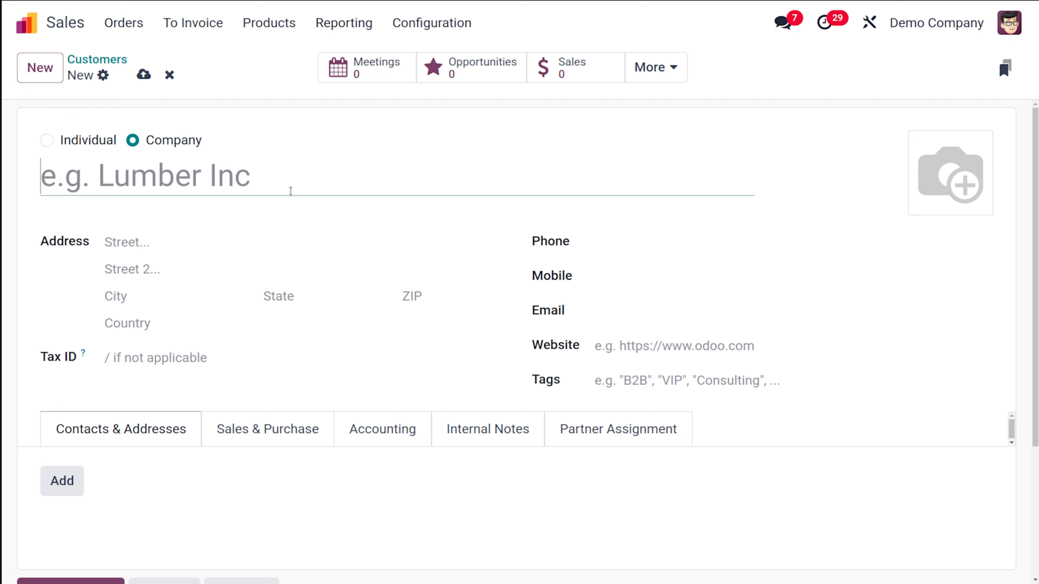
Make the customer an individual, enter the person's name, and link it to the company Gemini Furniture.
{"action": "left_click", "coordinate": [46, 140]}
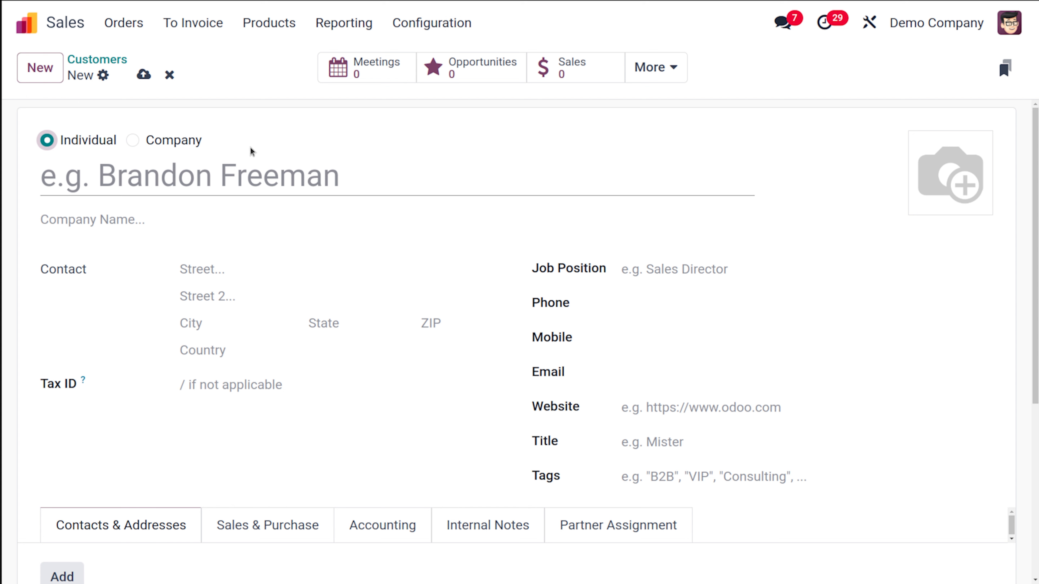
{"action": "left_click", "coordinate": [231, 162]}
{"action": "type", "text": "John"}
{"action": "left_click", "coordinate": [179, 217]}
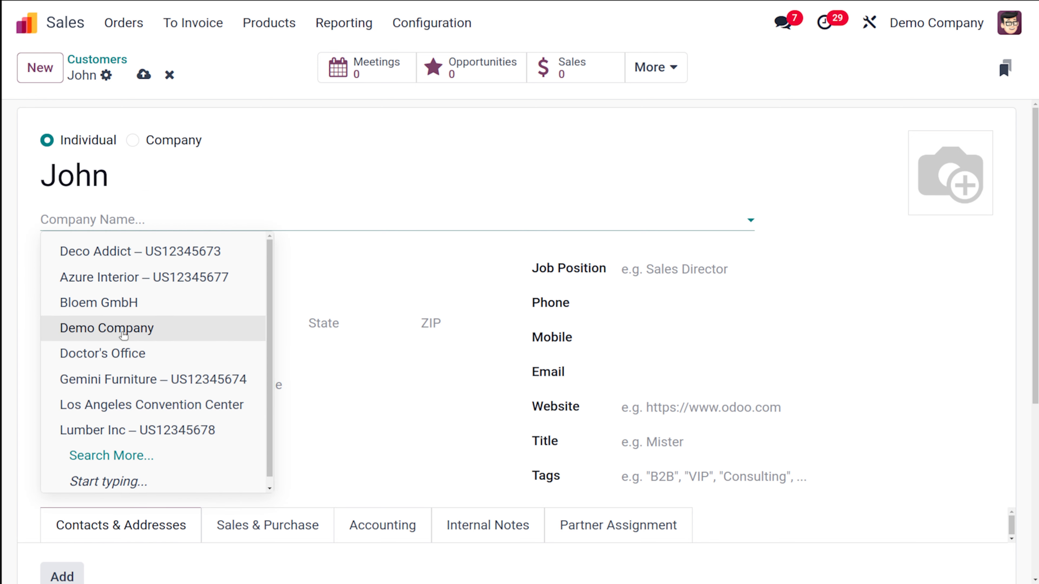
{"action": "left_click", "coordinate": [136, 384]}
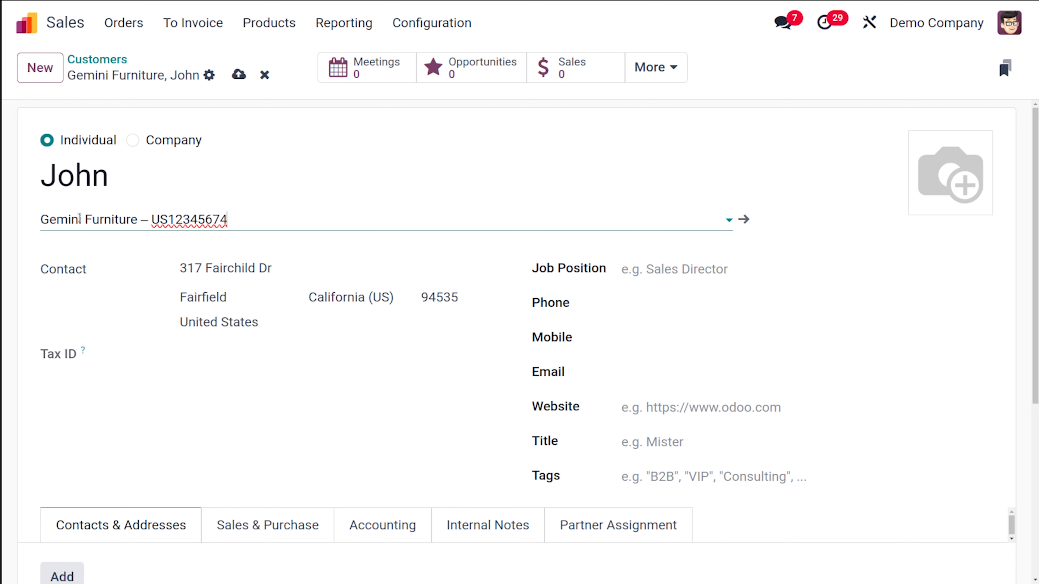
Set the job position to Sales Manager.
{"action": "scroll", "coordinate": [336, 311], "scroll_direction": "down", "scroll_amount": 3}
{"action": "scroll", "coordinate": [336, 314], "scroll_direction": "up", "scroll_amount": 2}
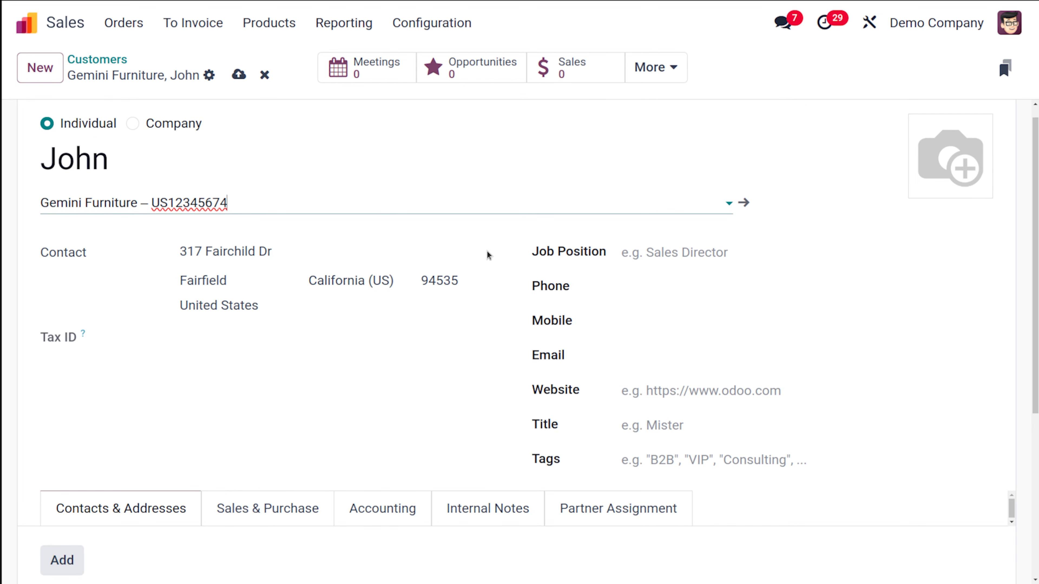
{"action": "left_click", "coordinate": [658, 246]}
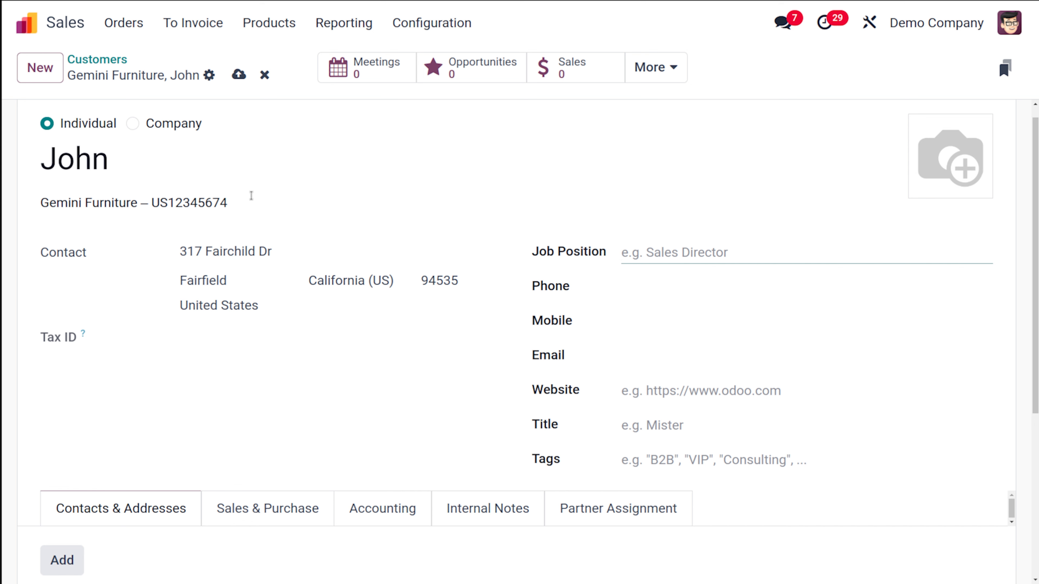
{"action": "type", "text": "Sales Manager"}
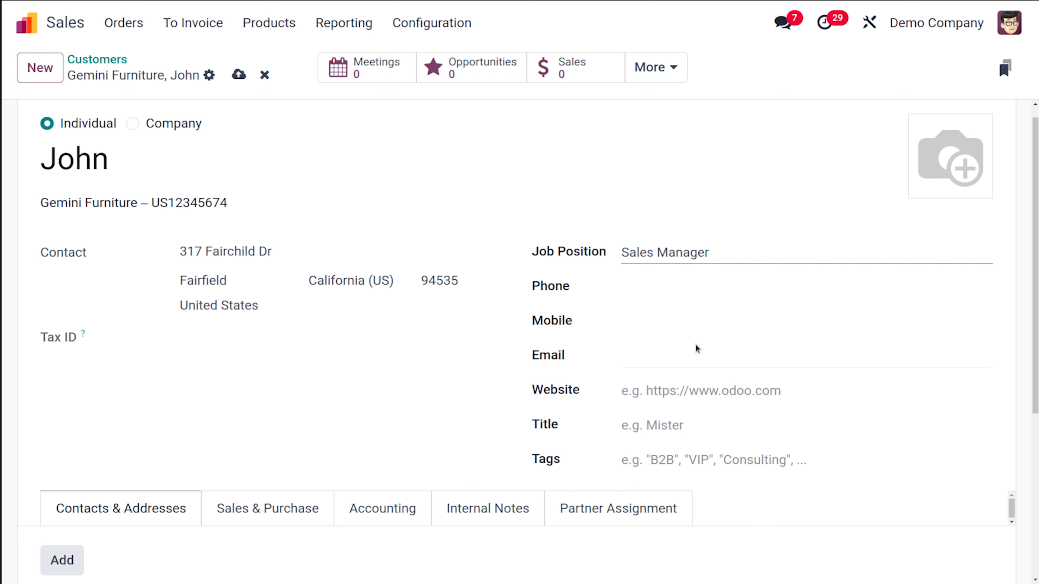
Add the Consulting Services tag to the customer.
{"action": "scroll", "coordinate": [651, 436], "scroll_direction": "down", "scroll_amount": 3}
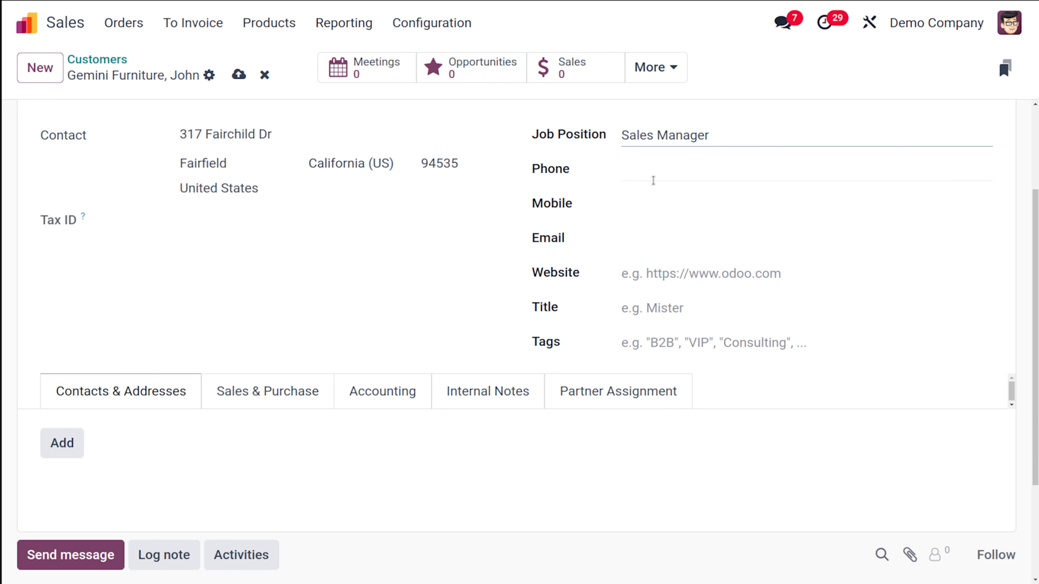
{"action": "left_click", "coordinate": [692, 341]}
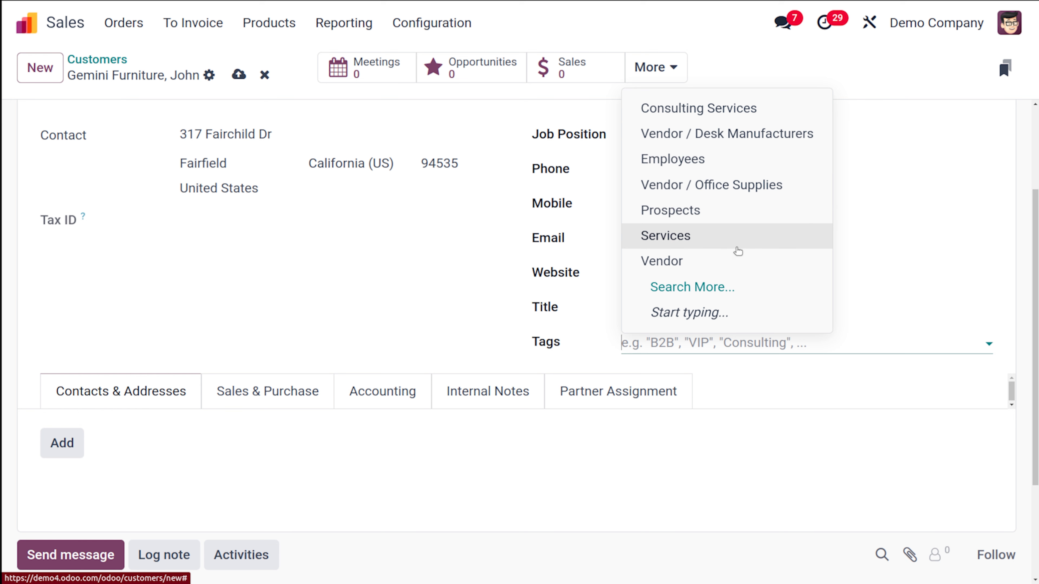
{"action": "left_click", "coordinate": [745, 114]}
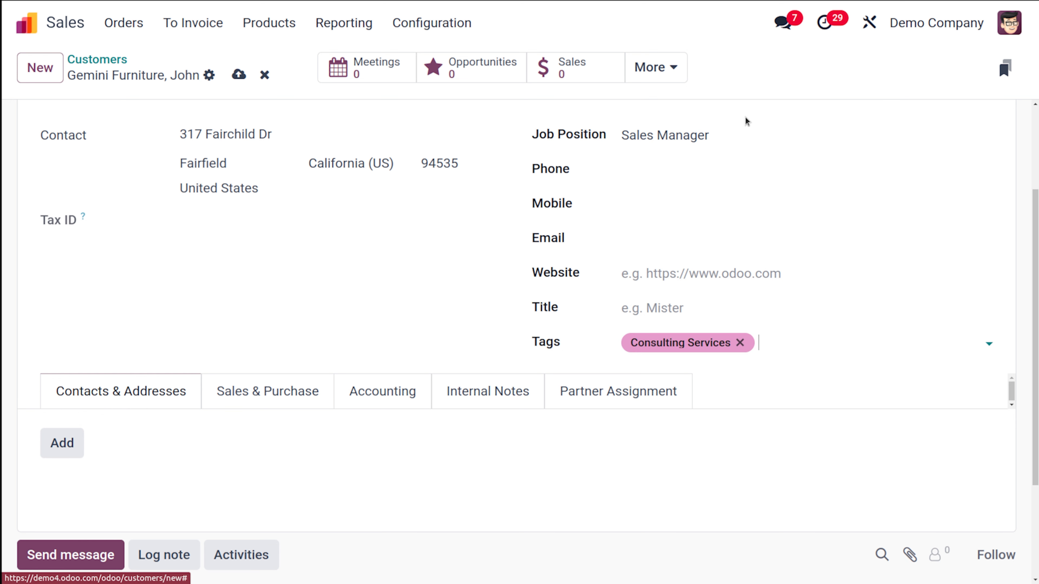
Add an Other Address contact with a person's name, saving it and starting another entry.
{"action": "scroll", "coordinate": [454, 278], "scroll_direction": "down", "scroll_amount": 3}
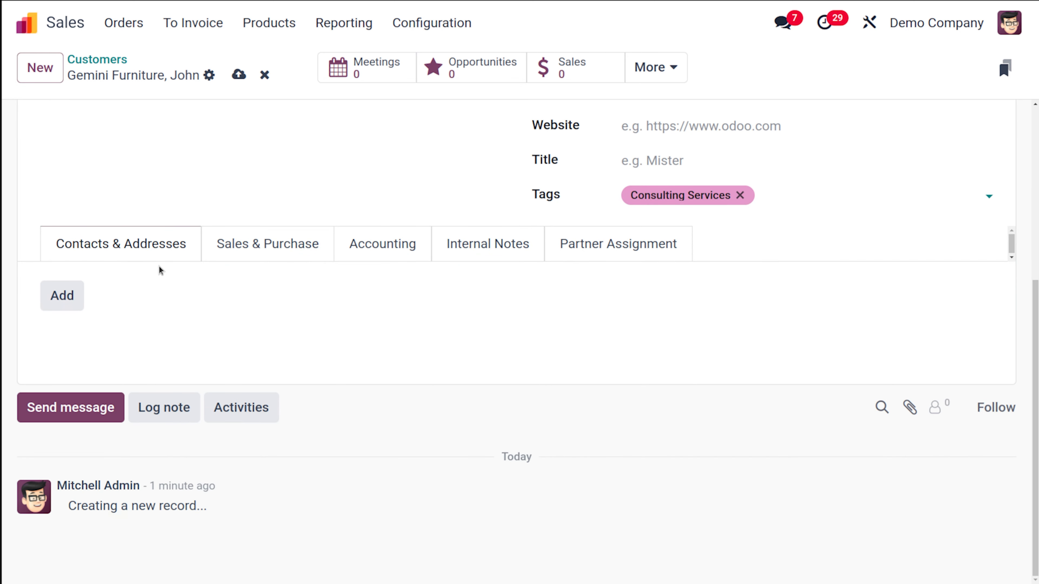
{"action": "left_click", "coordinate": [65, 294]}
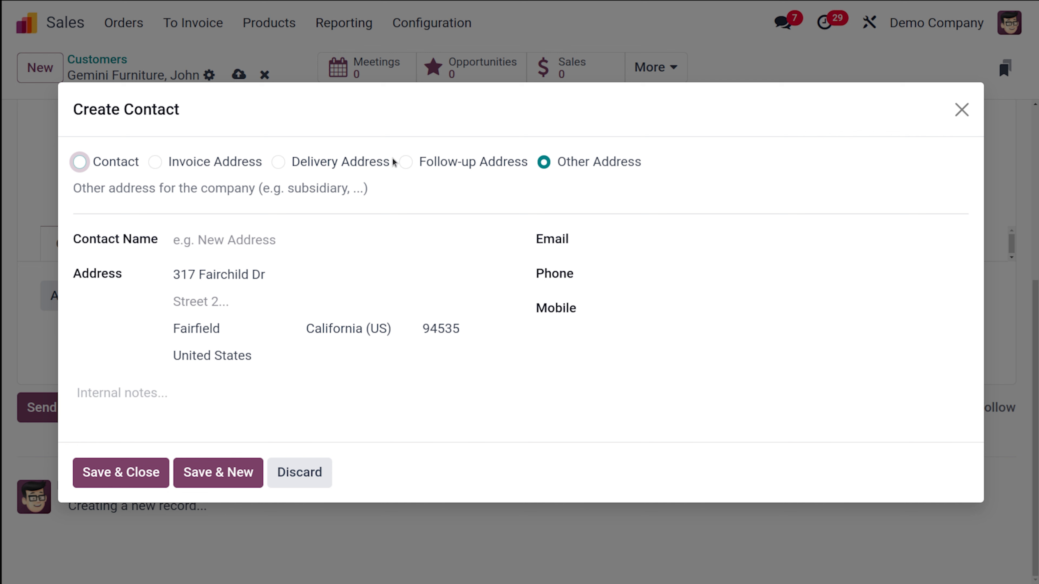
{"action": "left_click", "coordinate": [224, 233]}
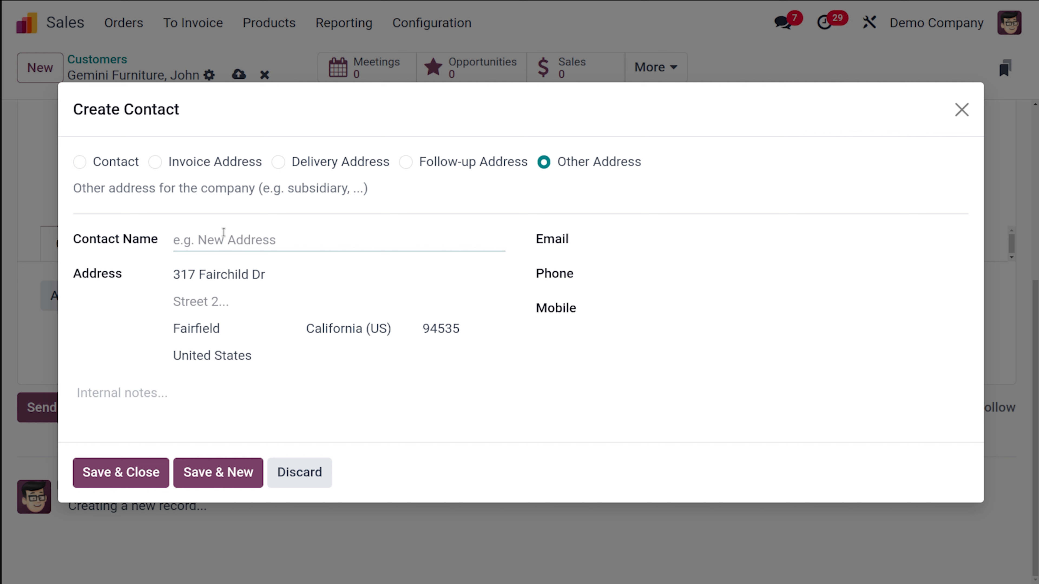
{"action": "type", "text": "Jacob"}
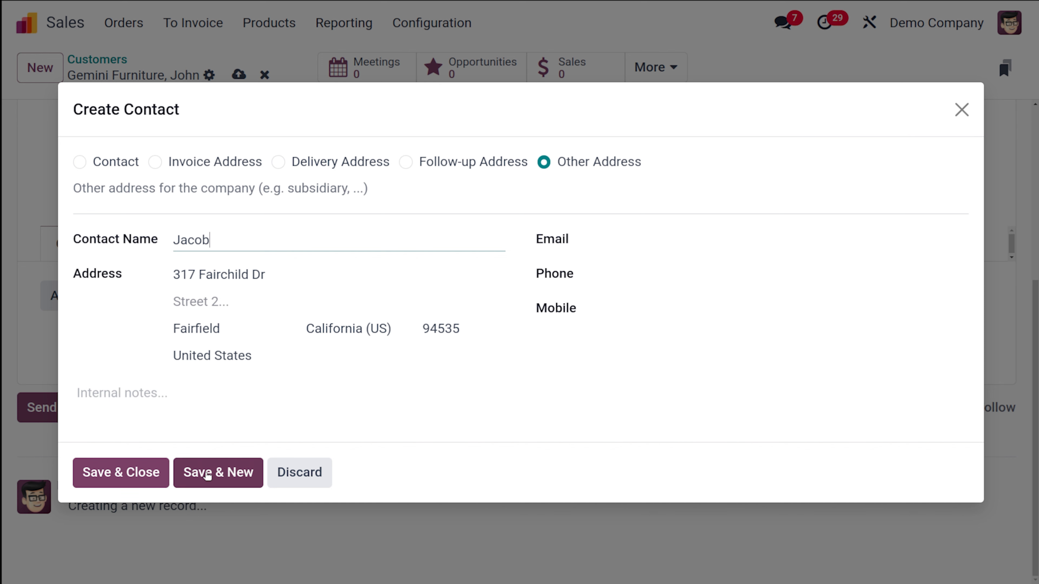
{"action": "left_click", "coordinate": [229, 474]}
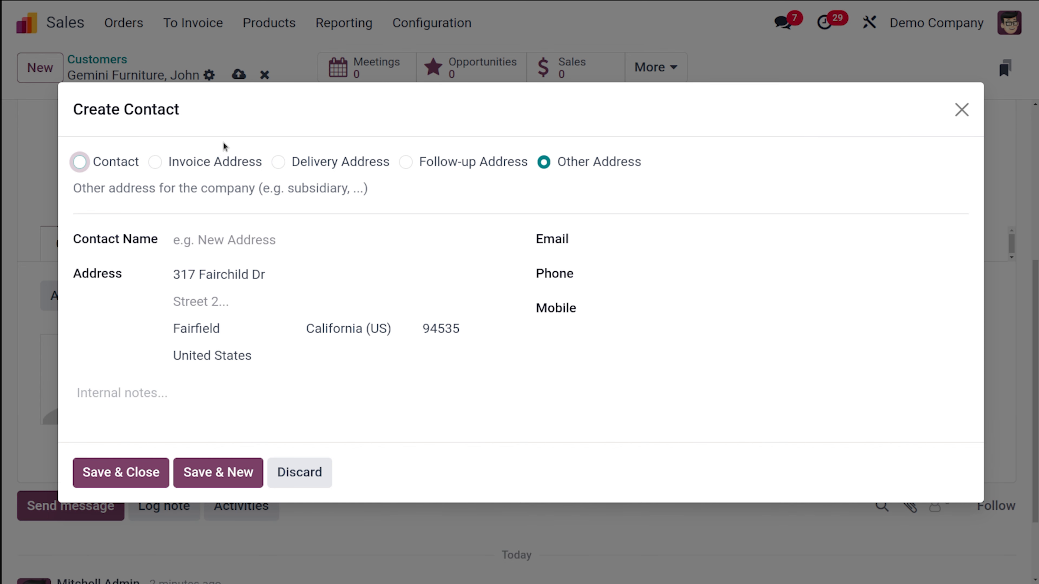
Add a Delivery Address contact with a person's name and save and close the dialog.
{"action": "left_click", "coordinate": [278, 162]}
{"action": "left_click", "coordinate": [248, 240]}
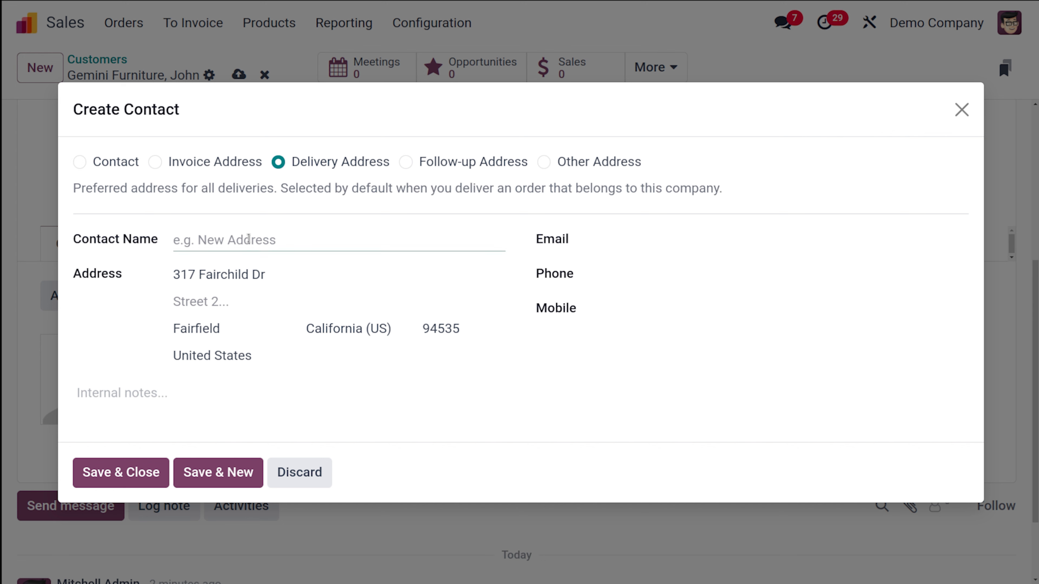
{"action": "type", "text": "?J"}
{"action": "key", "text": "BackSpace"}
{"action": "key", "text": "BackSpace"}
{"action": "type", "text": "Jay"}
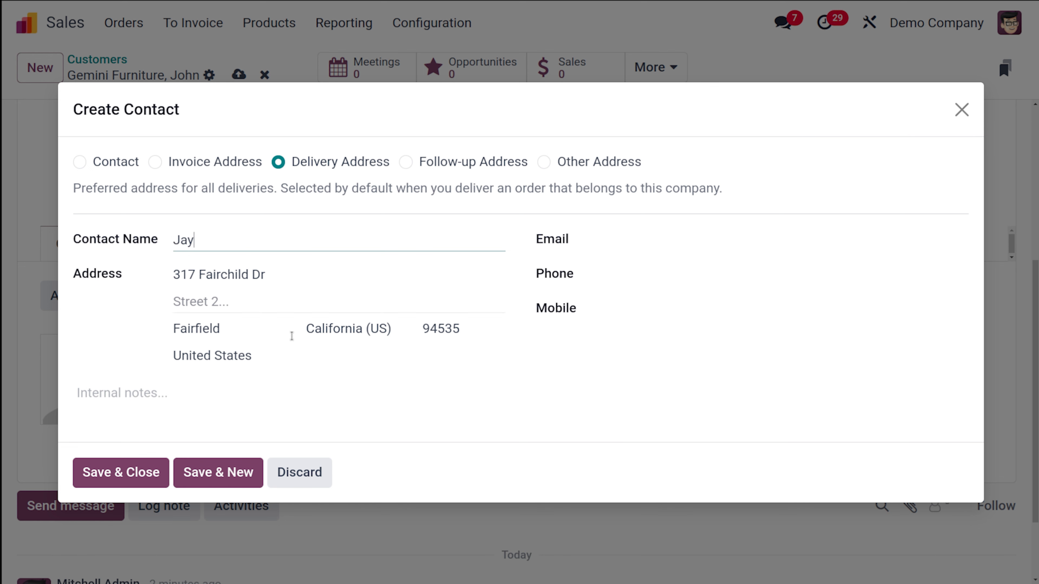
{"action": "left_click", "coordinate": [150, 476]}
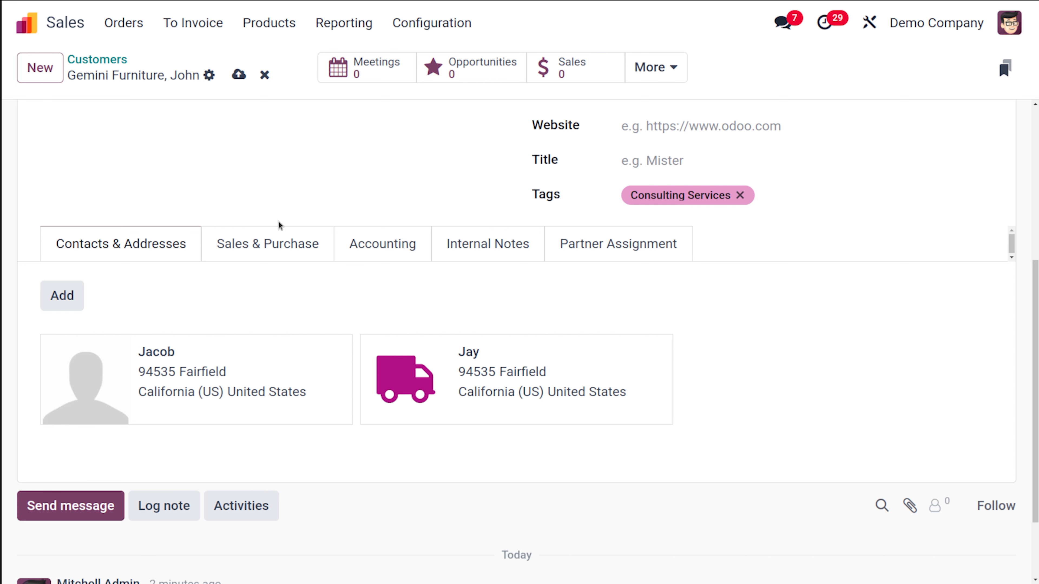
Review the Sales & Purchase tab's salesperson and payment method options without selecting any.
{"action": "left_click", "coordinate": [277, 244]}
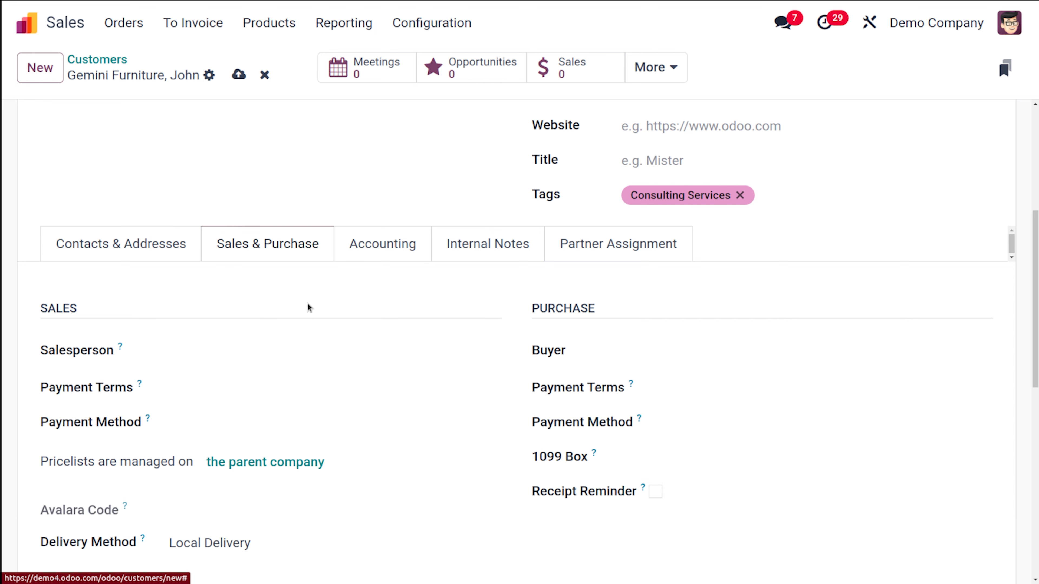
{"action": "scroll", "coordinate": [308, 304], "scroll_direction": "down", "scroll_amount": 2}
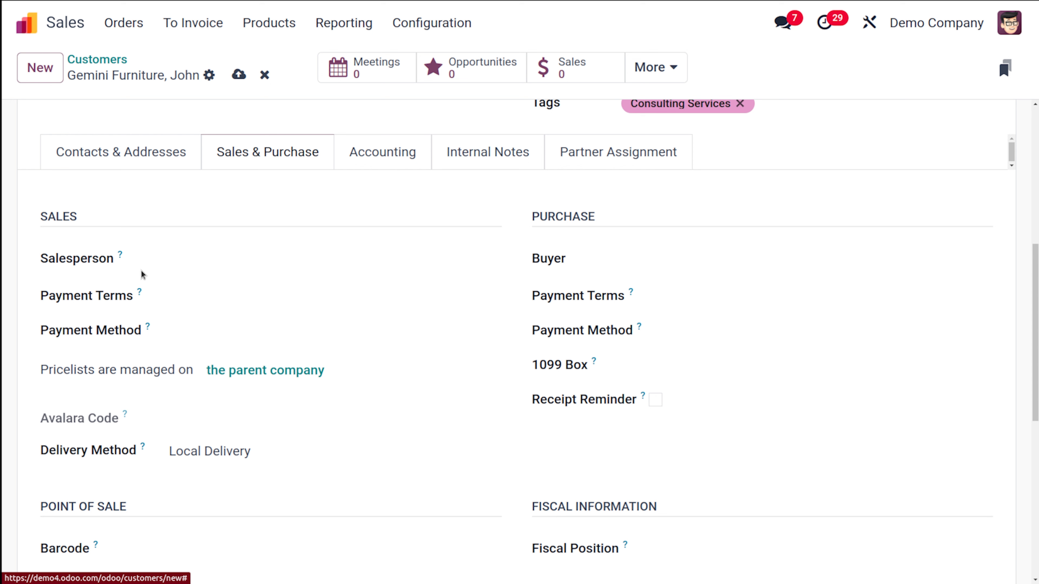
{"action": "left_click", "coordinate": [222, 260]}
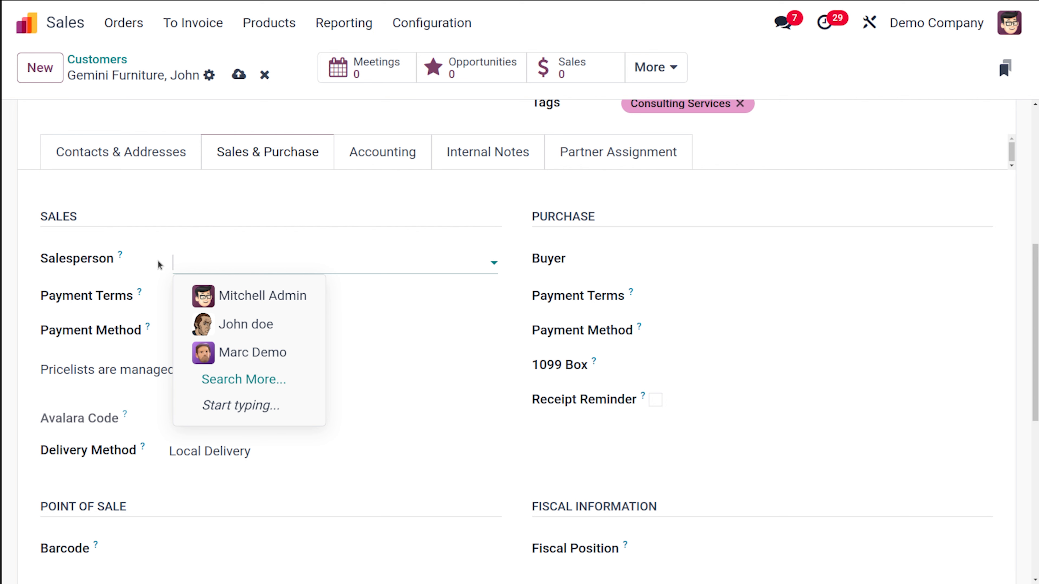
{"action": "mouse_move", "coordinate": [124, 256]}
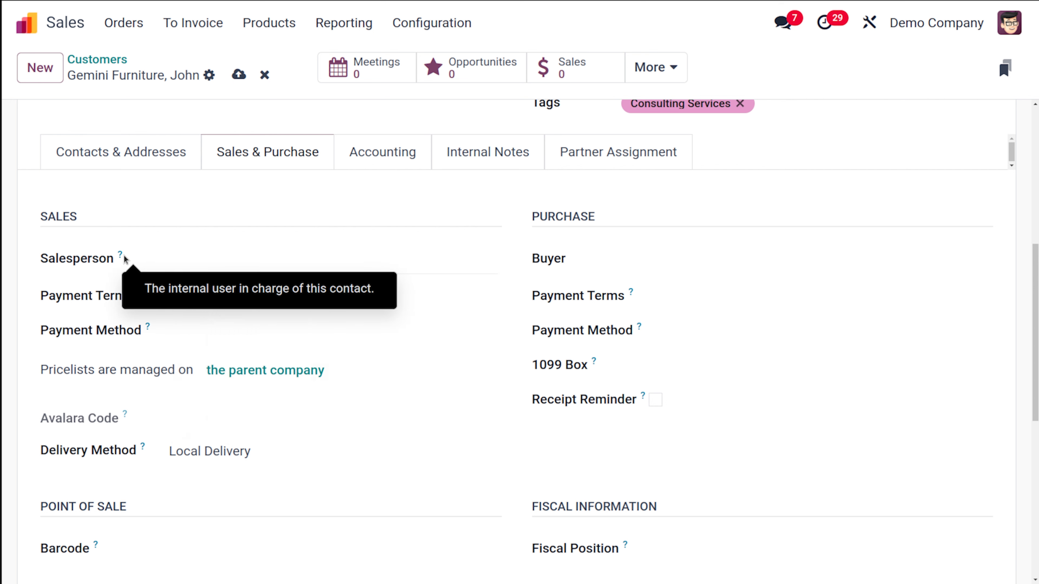
{"action": "left_click", "coordinate": [213, 209]}
{"action": "mouse_move", "coordinate": [119, 252]}
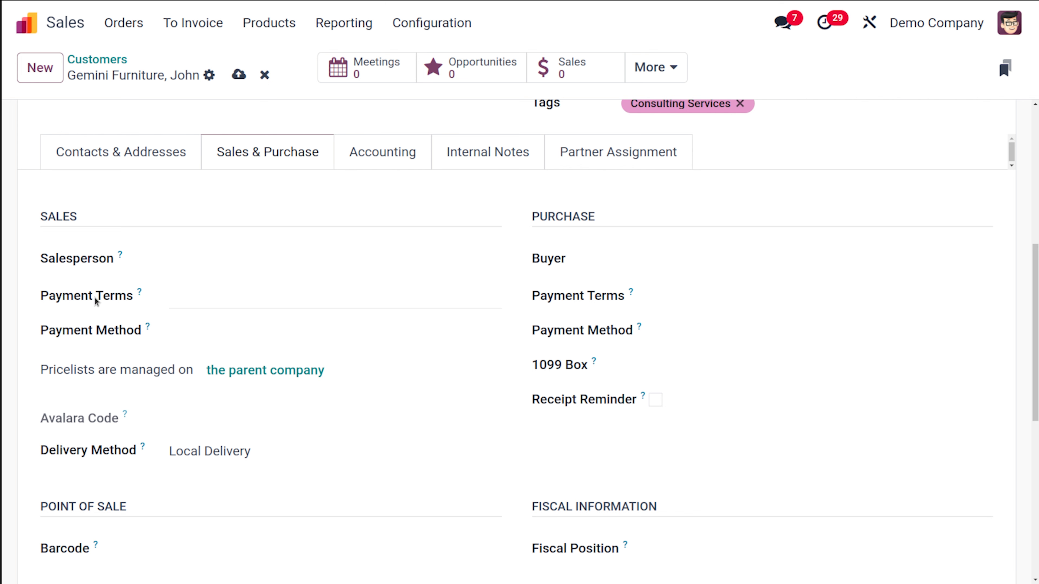
{"action": "mouse_move", "coordinate": [136, 288]}
{"action": "left_click", "coordinate": [252, 331]}
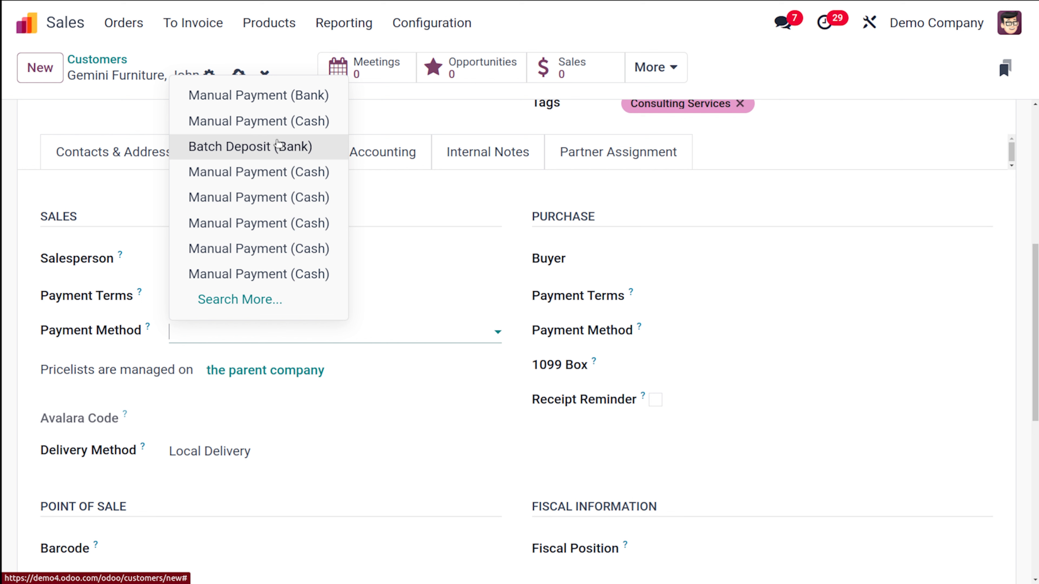
{"action": "left_click", "coordinate": [358, 384]}
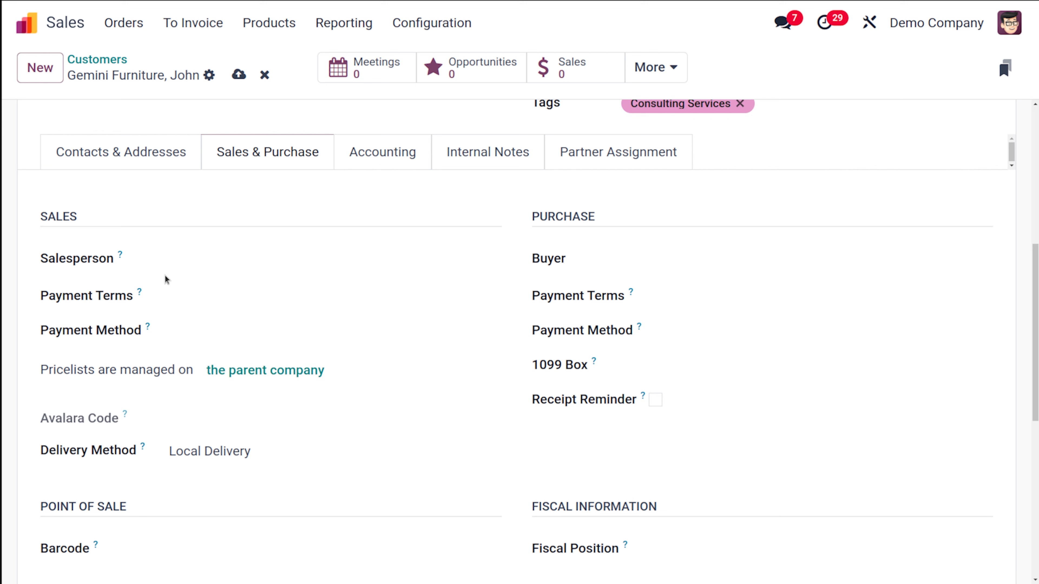
{"action": "scroll", "coordinate": [235, 315], "scroll_direction": "up", "scroll_amount": 5}
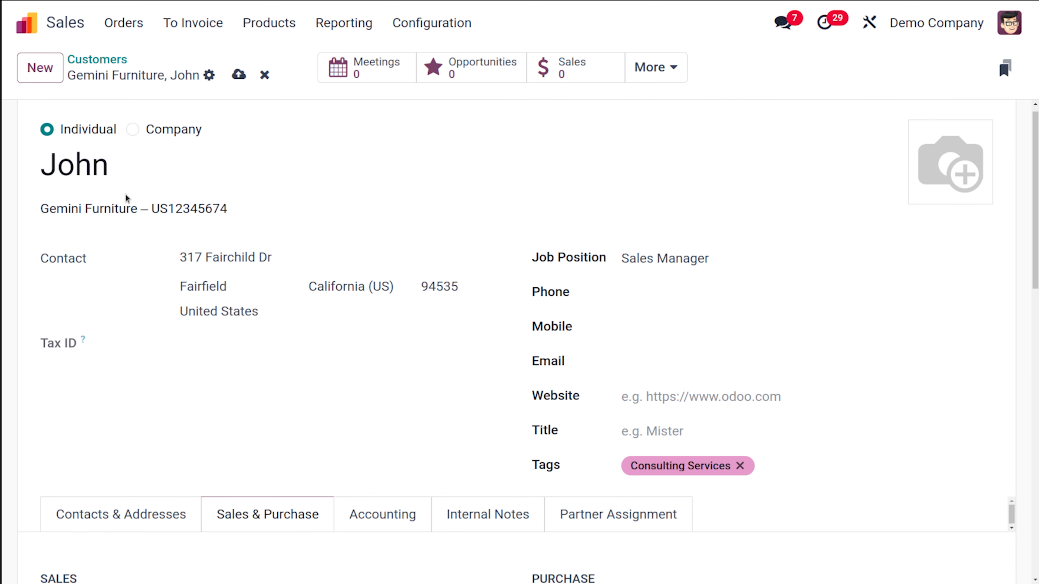
{"action": "scroll", "coordinate": [220, 316], "scroll_direction": "down", "scroll_amount": 3}
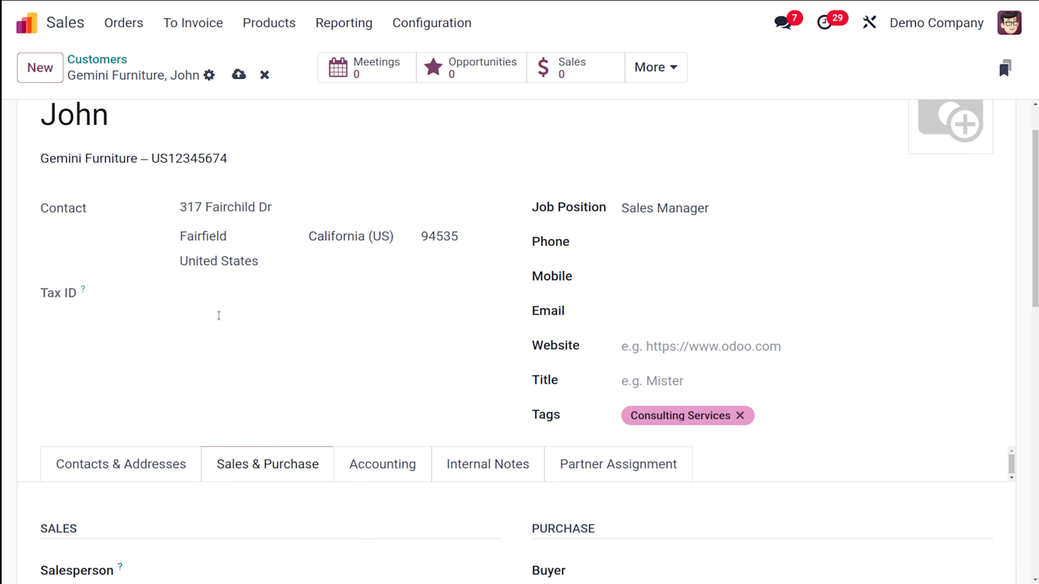
{"action": "scroll", "coordinate": [219, 320], "scroll_direction": "up", "scroll_amount": 3}
{"action": "scroll", "coordinate": [219, 320], "scroll_direction": "down", "scroll_amount": 12}
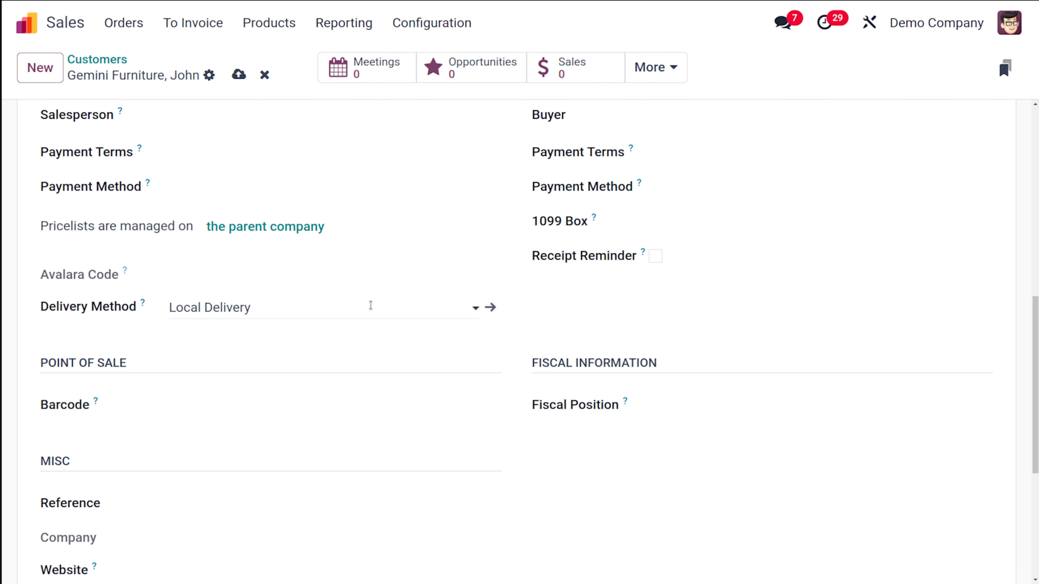
Open the delivery method options and leave the selection as it is.
{"action": "left_click", "coordinate": [371, 306]}
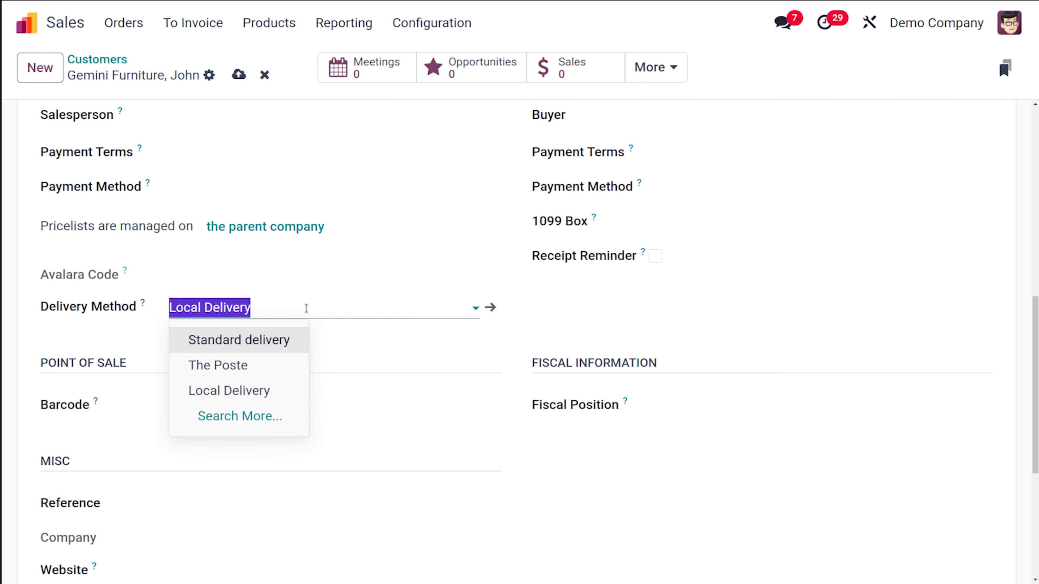
{"action": "left_click", "coordinate": [388, 359]}
{"action": "scroll", "coordinate": [504, 237], "scroll_direction": "up", "scroll_amount": 5}
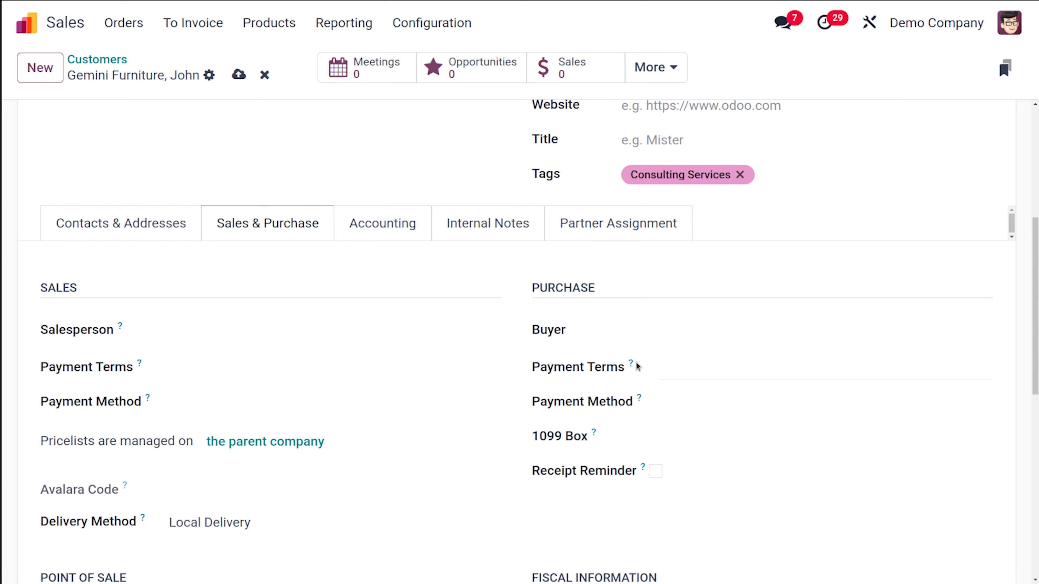
{"action": "mouse_move", "coordinate": [636, 363]}
{"action": "scroll", "coordinate": [584, 429], "scroll_direction": "down", "scroll_amount": 4}
{"action": "scroll", "coordinate": [584, 425], "scroll_direction": "up", "scroll_amount": 1}
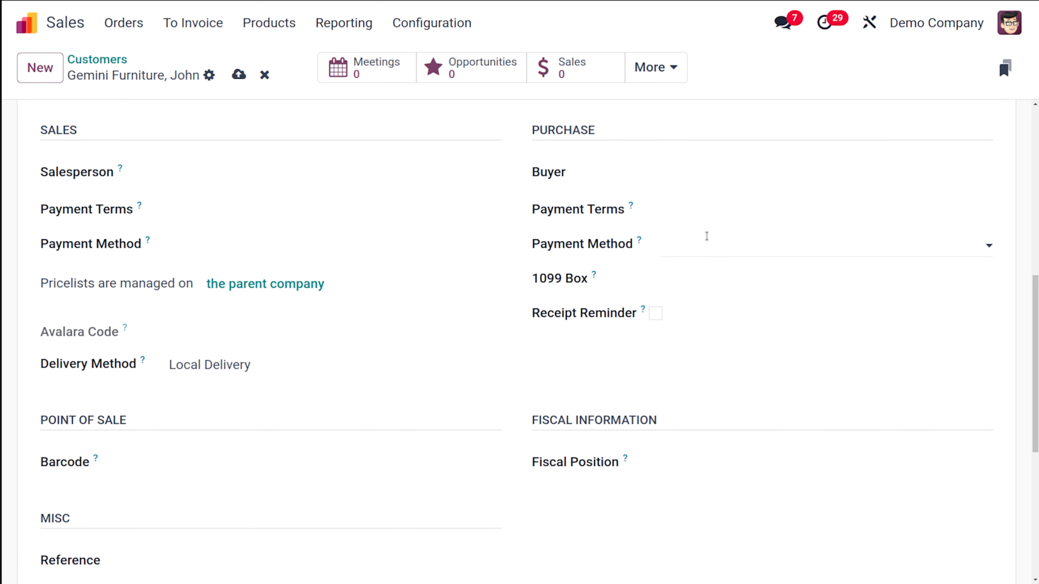
{"action": "mouse_move", "coordinate": [644, 314]}
{"action": "left_click", "coordinate": [651, 313]}
{"action": "left_click", "coordinate": [698, 312]}
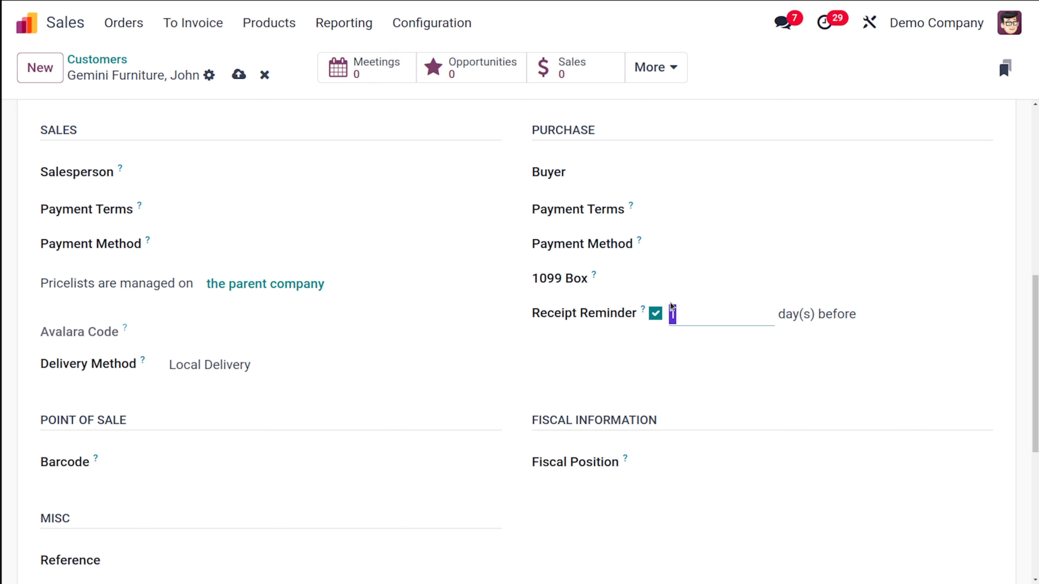
{"action": "left_click", "coordinate": [651, 313]}
{"action": "left_click", "coordinate": [651, 313]}
{"action": "scroll", "coordinate": [524, 377], "scroll_direction": "down", "scroll_amount": 5}
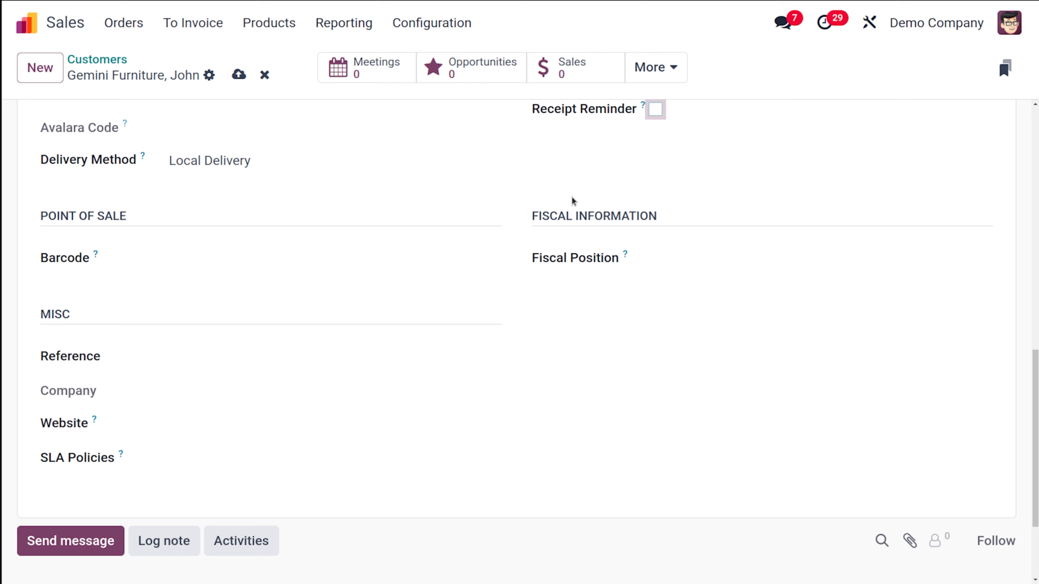
Review the SLA Policies field's help text and its options without selecting any.
{"action": "mouse_move", "coordinate": [622, 255]}
{"action": "scroll", "coordinate": [134, 425], "scroll_direction": "down", "scroll_amount": 3}
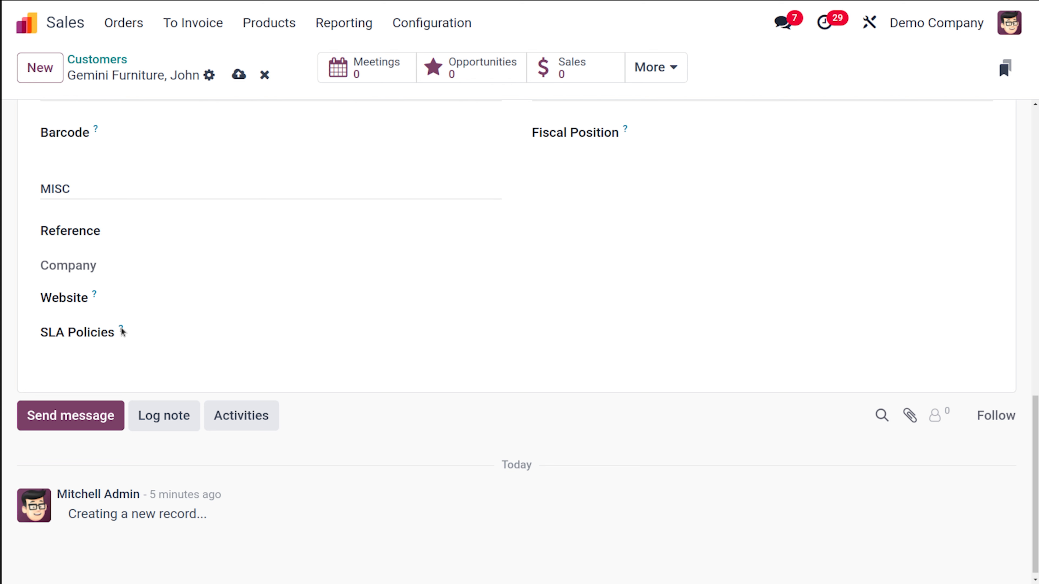
{"action": "mouse_move", "coordinate": [120, 329]}
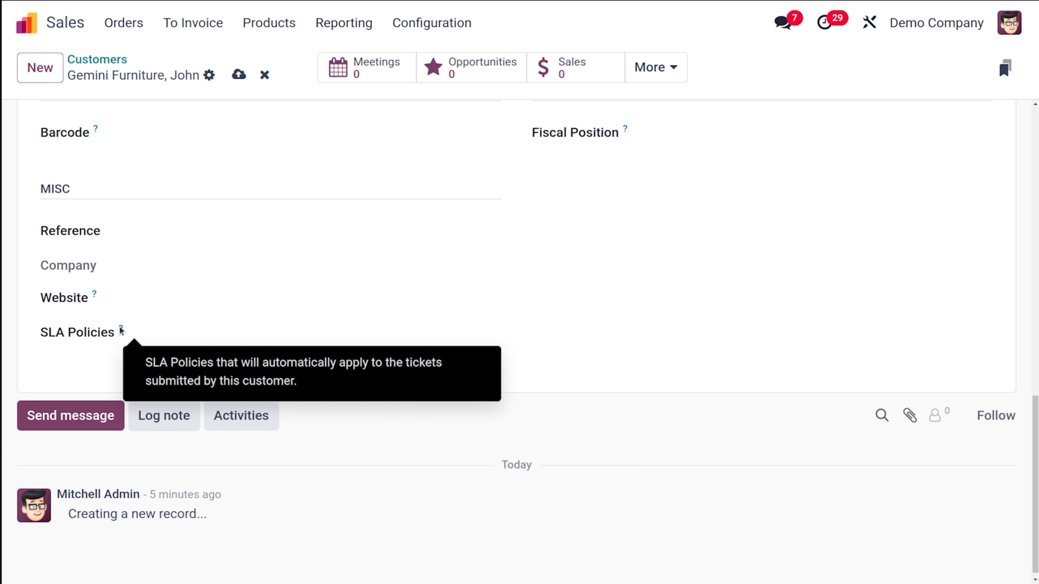
{"action": "scroll", "coordinate": [153, 163], "scroll_direction": "up", "scroll_amount": 2}
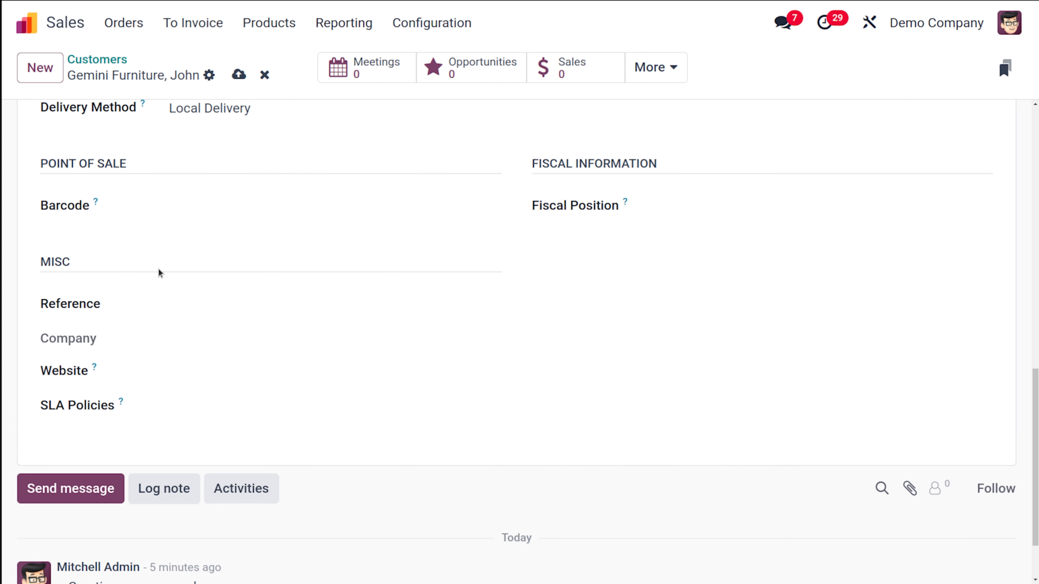
{"action": "left_click", "coordinate": [176, 409]}
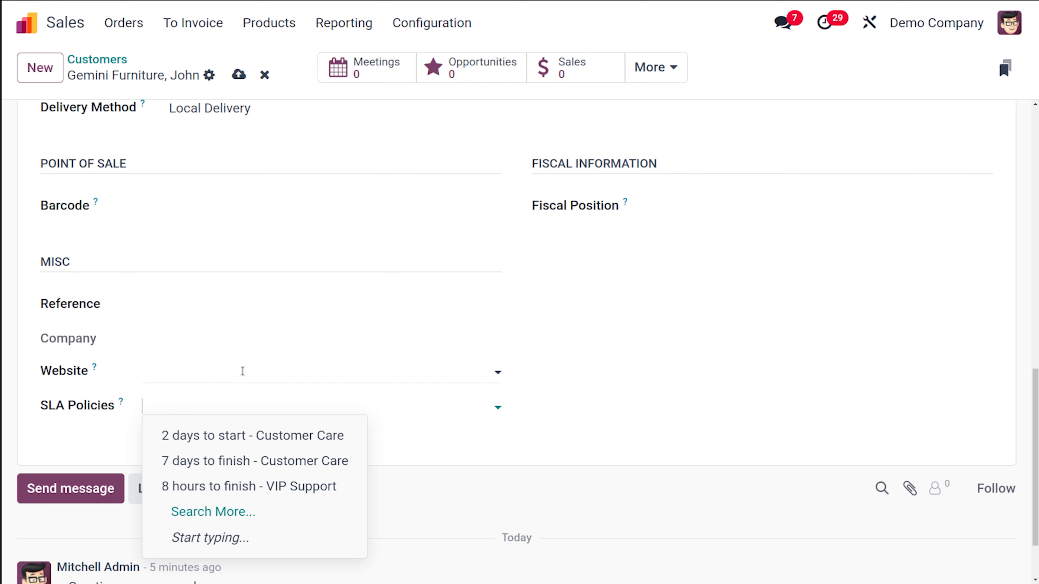
{"action": "left_click", "coordinate": [566, 395]}
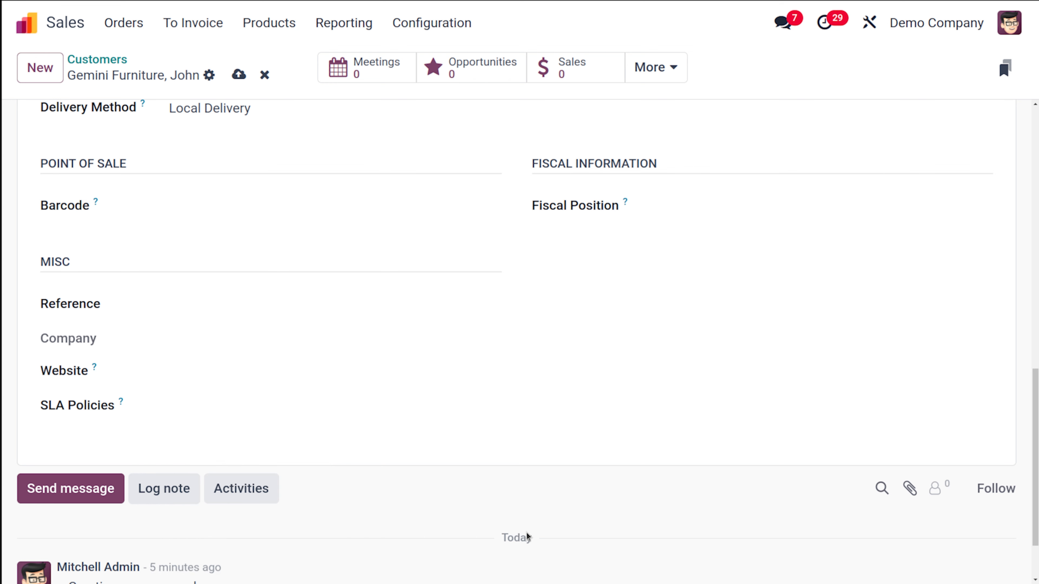
Inspect the Accounting tab and the Internal Notes tab of the customer form.
{"action": "scroll", "coordinate": [397, 336], "scroll_direction": "up", "scroll_amount": 15}
{"action": "scroll", "coordinate": [398, 336], "scroll_direction": "down", "scroll_amount": 3}
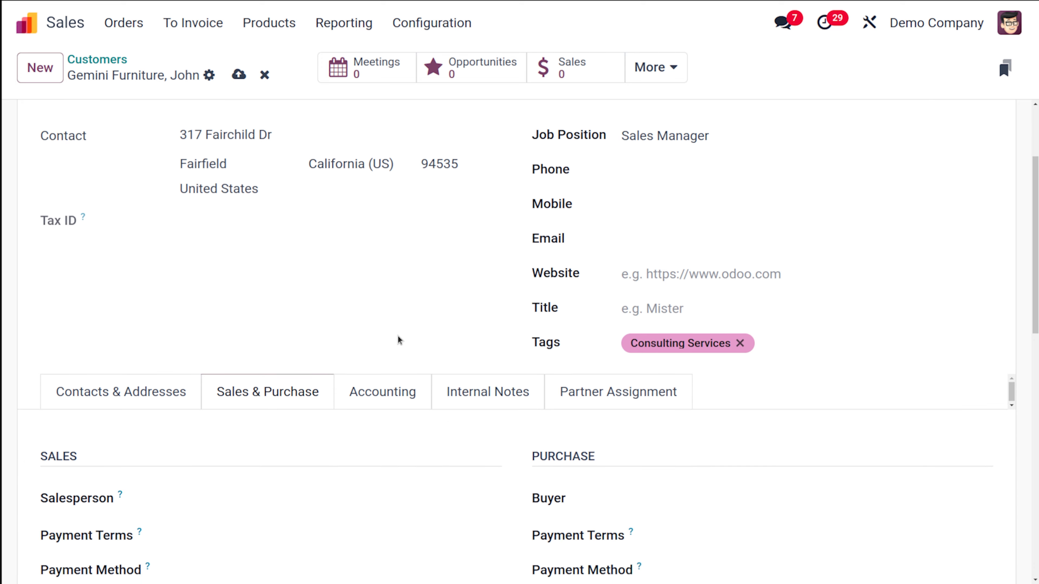
{"action": "left_click", "coordinate": [379, 389]}
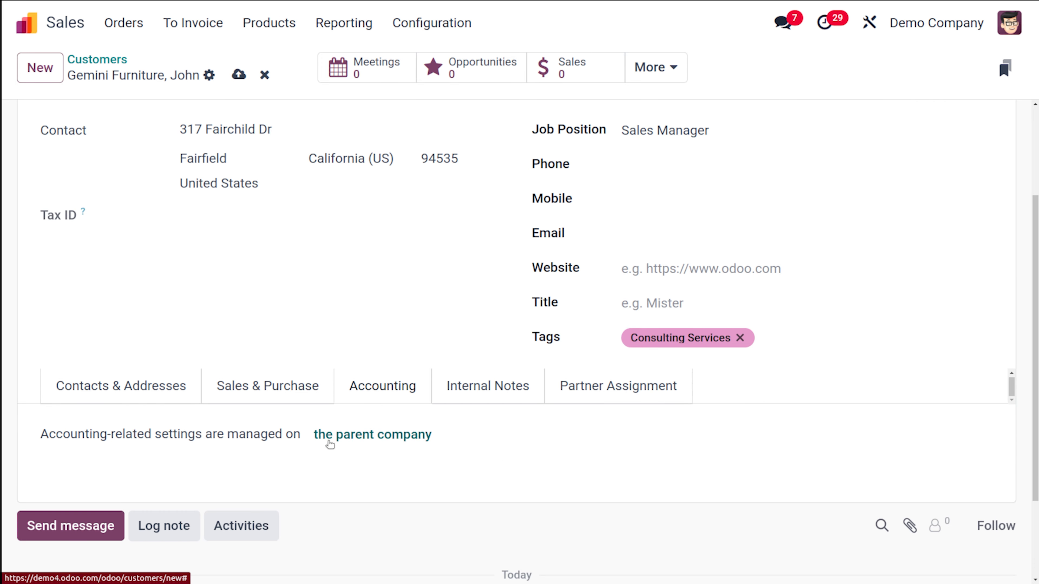
{"action": "scroll", "coordinate": [321, 227], "scroll_direction": "up", "scroll_amount": 3}
{"action": "scroll", "coordinate": [321, 227], "scroll_direction": "down", "scroll_amount": 6}
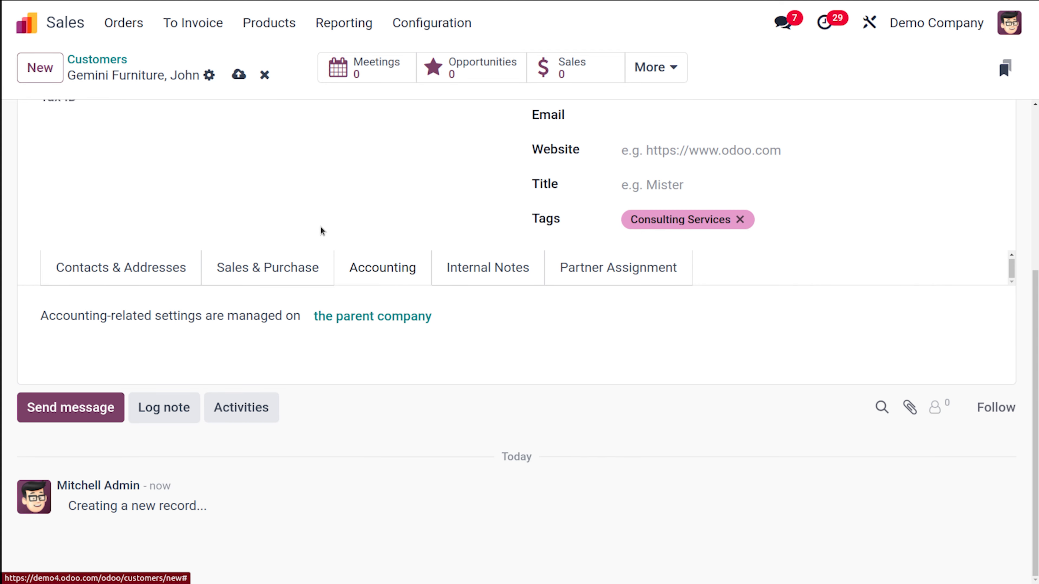
{"action": "left_click", "coordinate": [496, 270]}
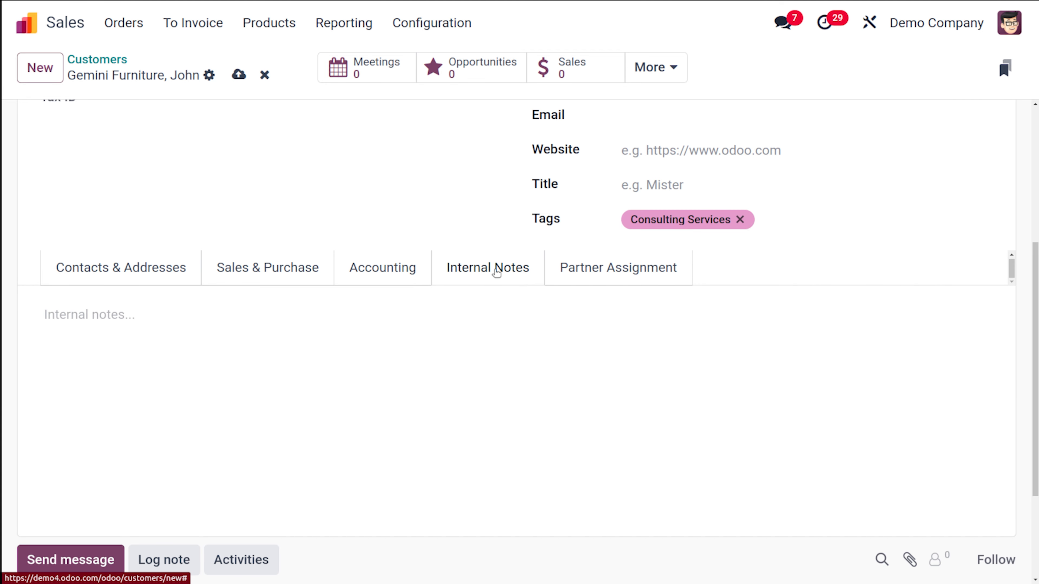
{"action": "left_click", "coordinate": [312, 319]}
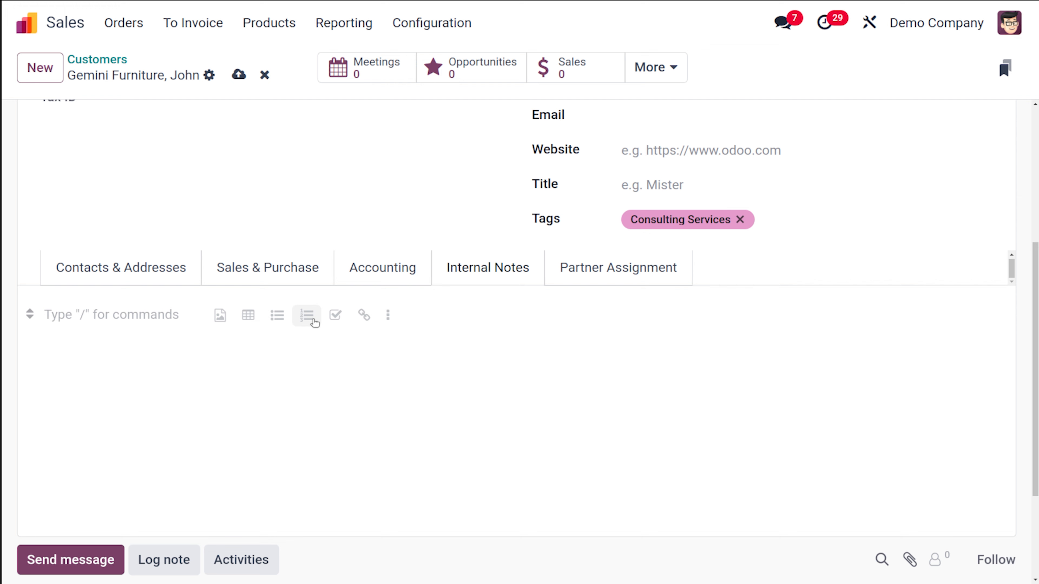
Open the Partner Assignment tab and compute the geolocation based on the address.
{"action": "scroll", "coordinate": [114, 318], "scroll_direction": "up", "scroll_amount": 5}
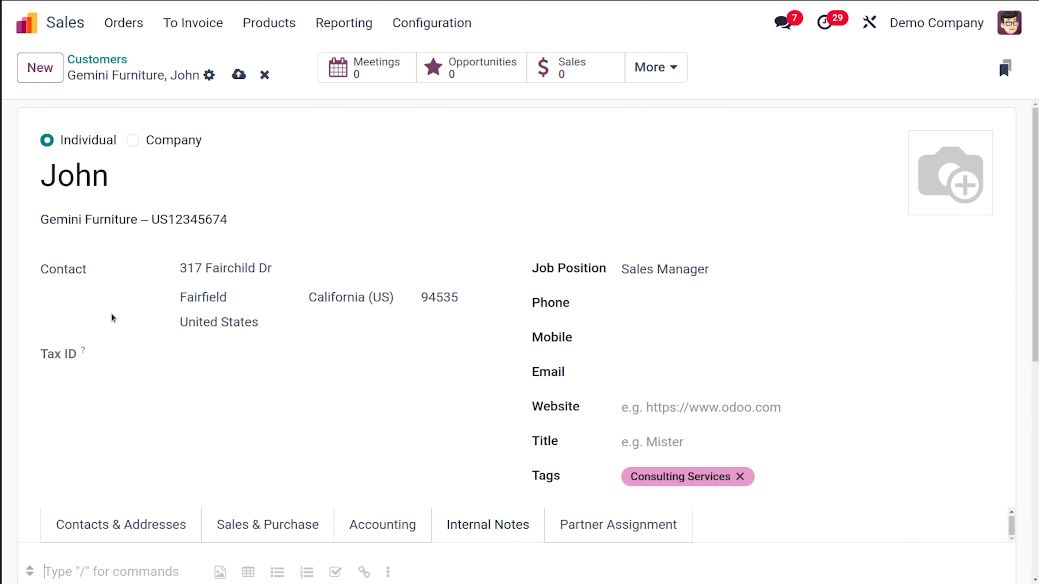
{"action": "scroll", "coordinate": [111, 318], "scroll_direction": "down", "scroll_amount": 8}
{"action": "scroll", "coordinate": [112, 315], "scroll_direction": "up", "scroll_amount": 2}
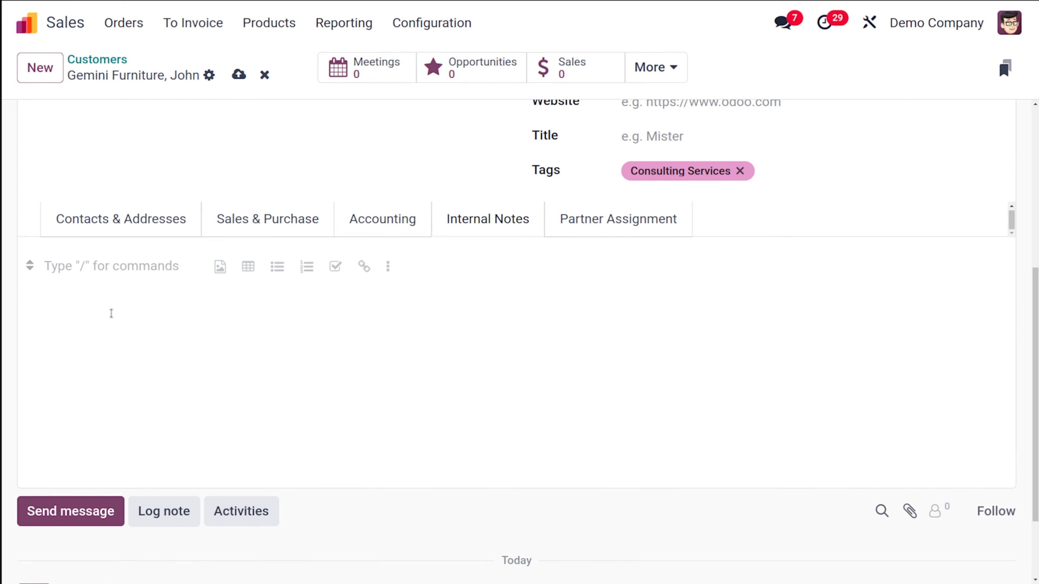
{"action": "left_click", "coordinate": [644, 241]}
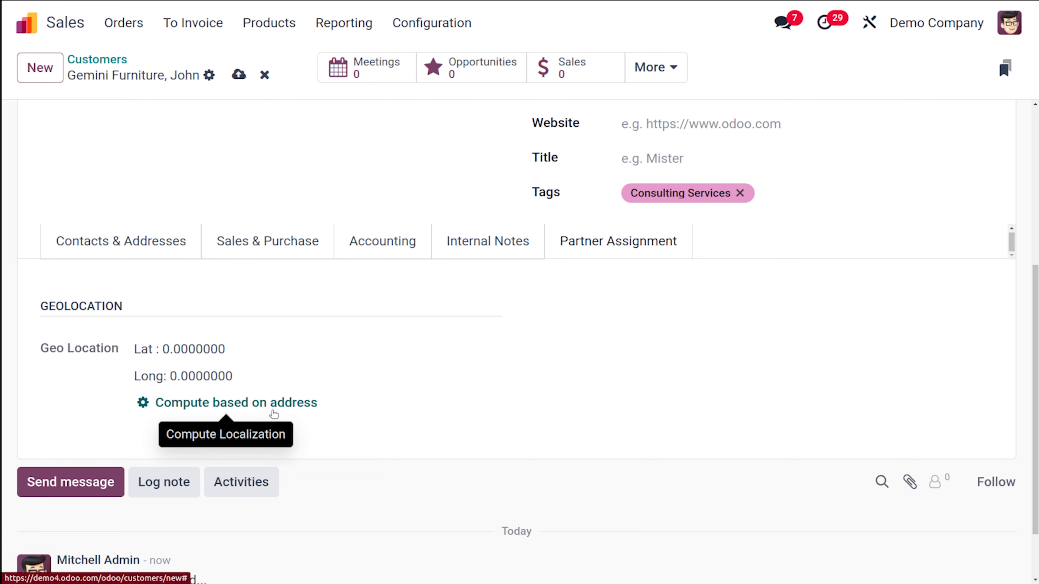
{"action": "left_click", "coordinate": [307, 403]}
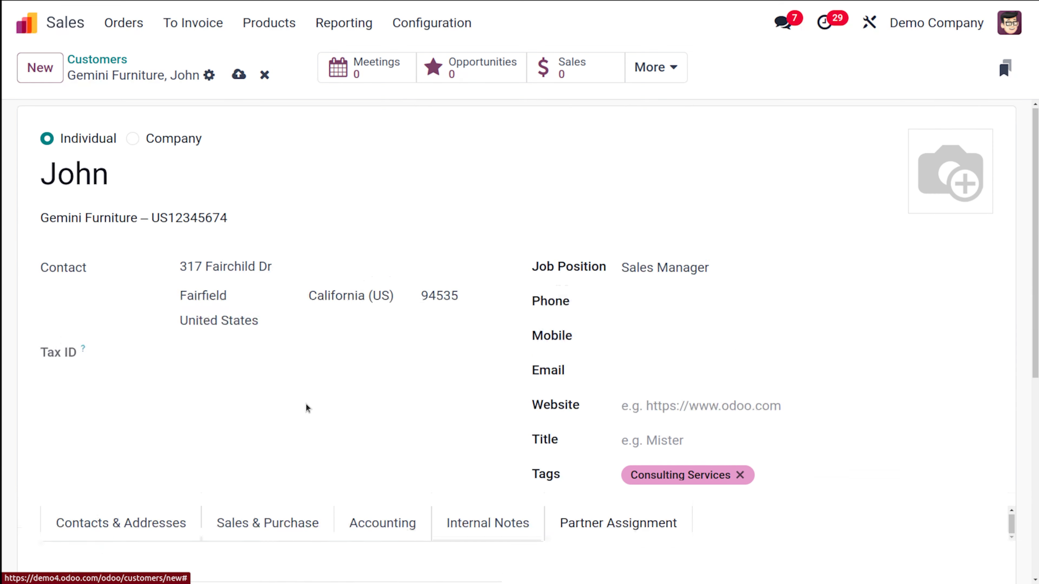
Save the new customer record.
{"action": "scroll", "coordinate": [305, 403], "scroll_direction": "down", "scroll_amount": 6}
{"action": "scroll", "coordinate": [306, 403], "scroll_direction": "up", "scroll_amount": 4}
{"action": "scroll", "coordinate": [306, 403], "scroll_direction": "up", "scroll_amount": 3}
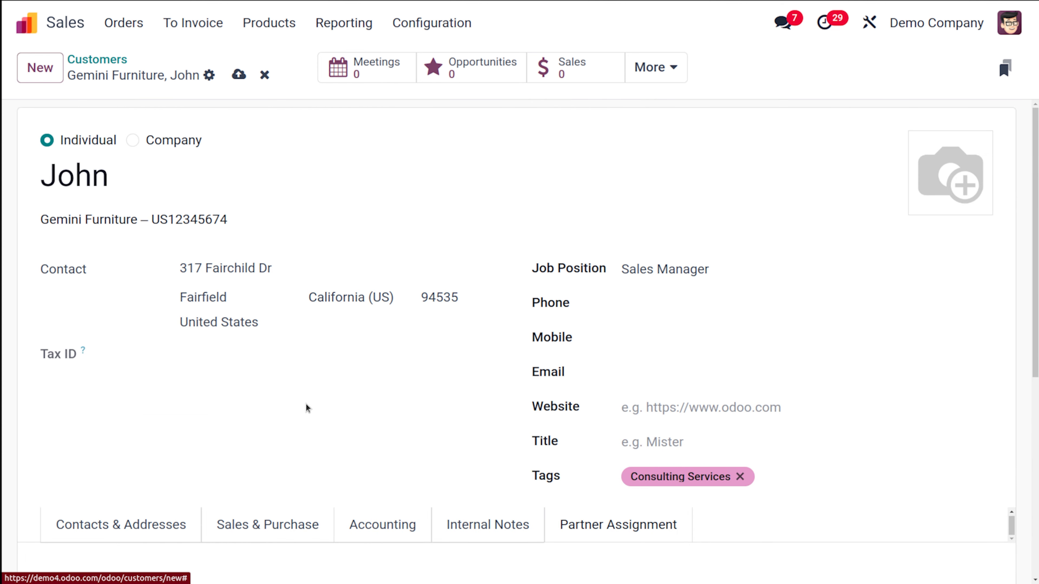
{"action": "left_click", "coordinate": [239, 75]}
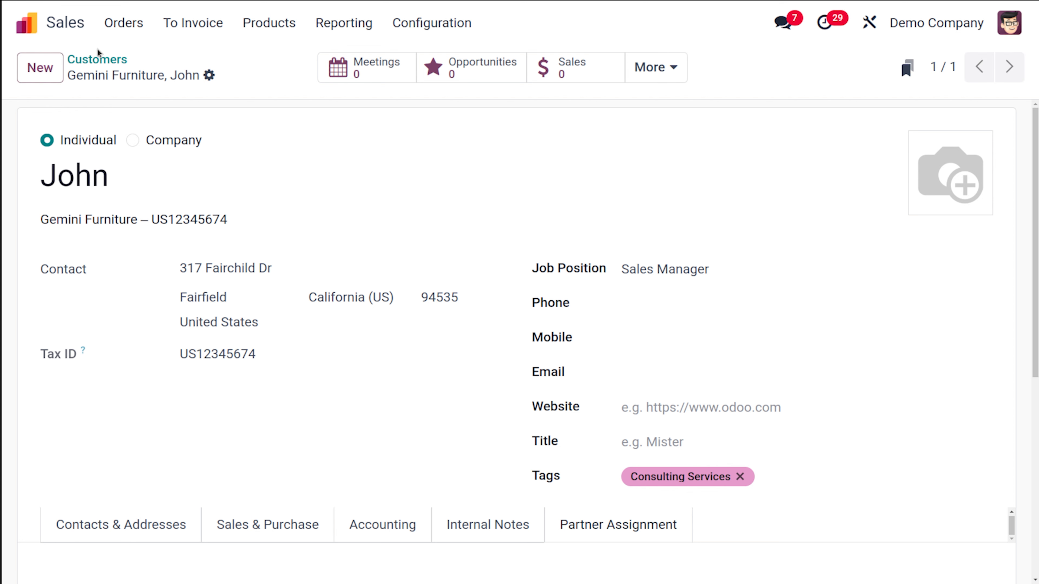
Return to the Customers overview and switch it to list view.
{"action": "left_click", "coordinate": [99, 59]}
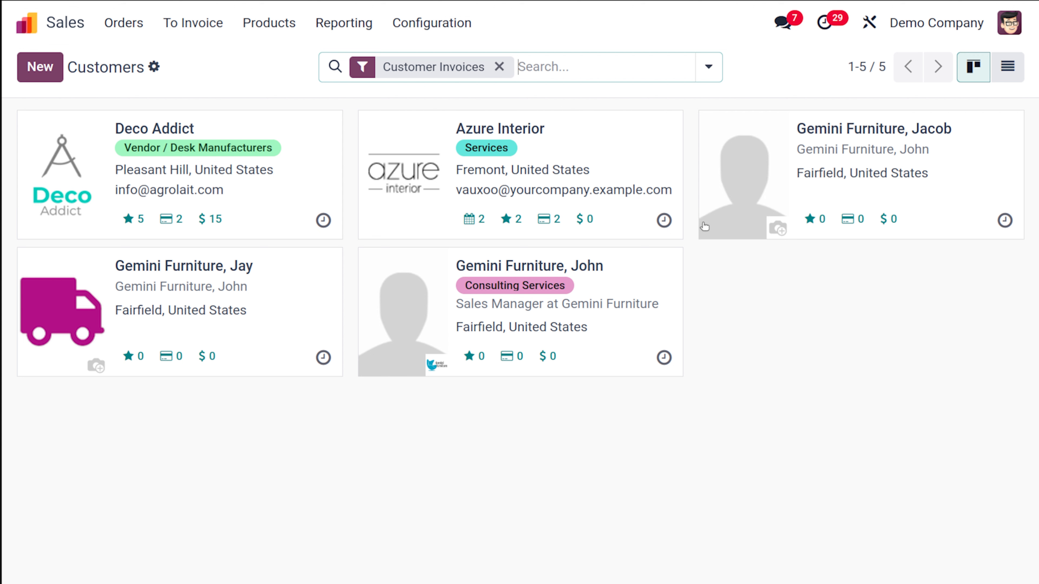
{"action": "left_click", "coordinate": [1018, 64]}
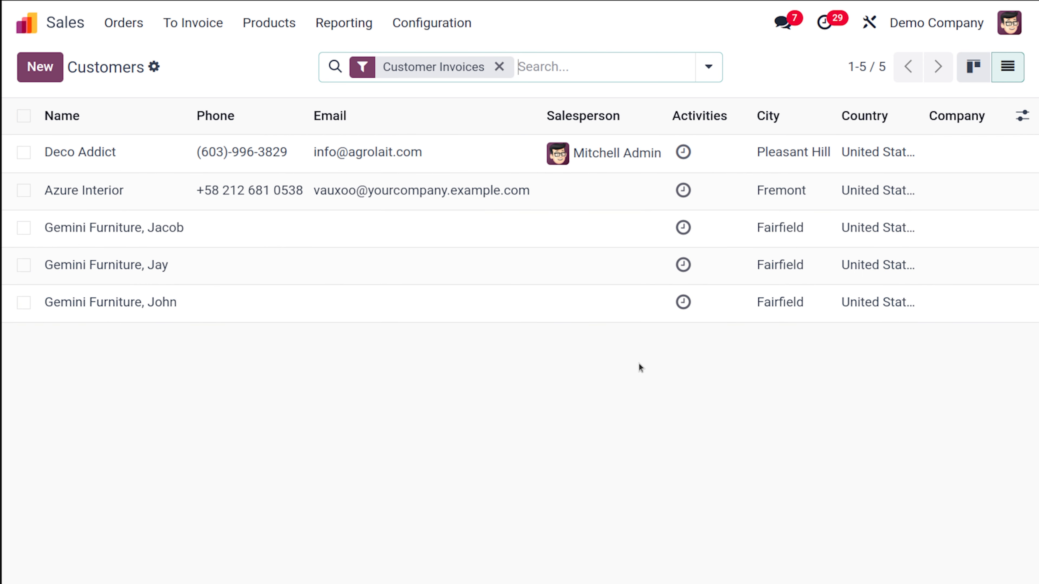